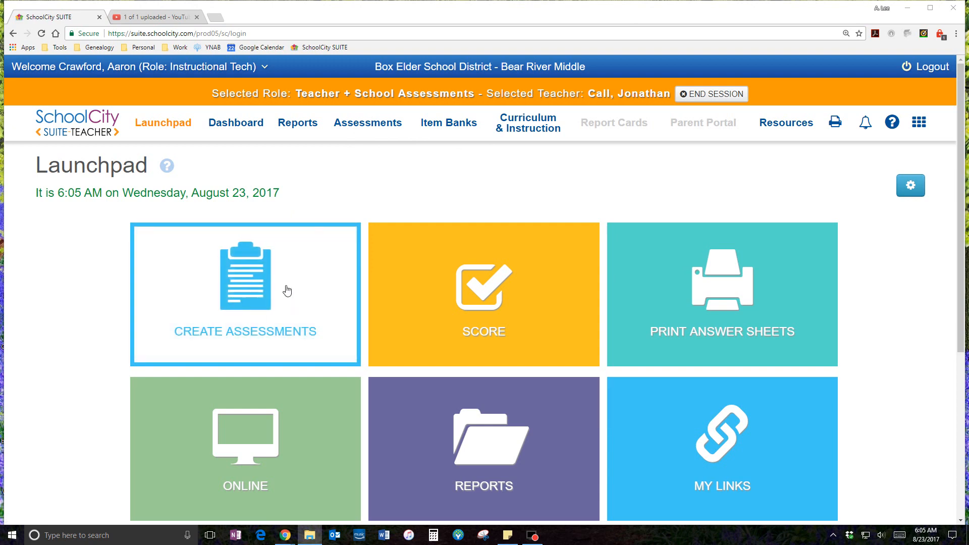
Create an item bank assessment named "demo assessment (delete me)" and set its filters to select items by criteria.
click(283, 288)
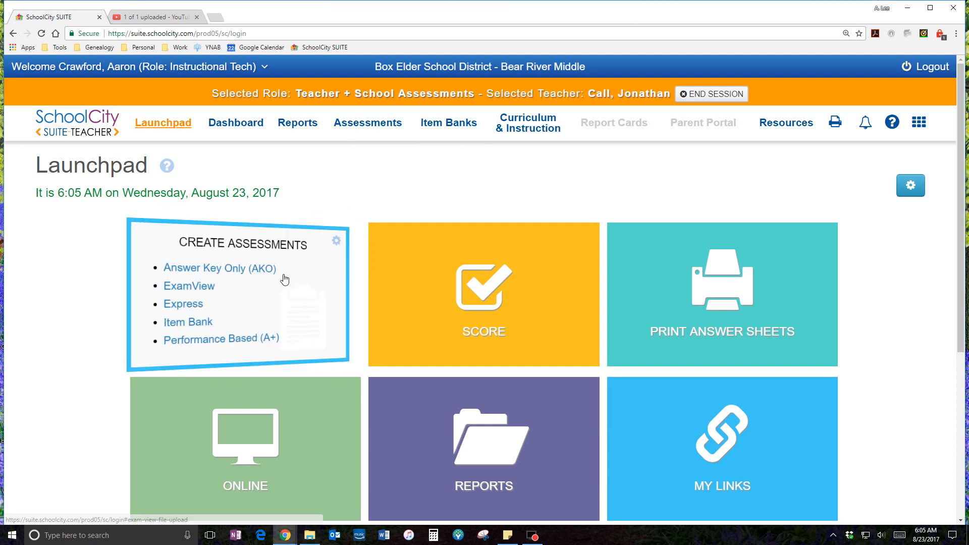
click(176, 325)
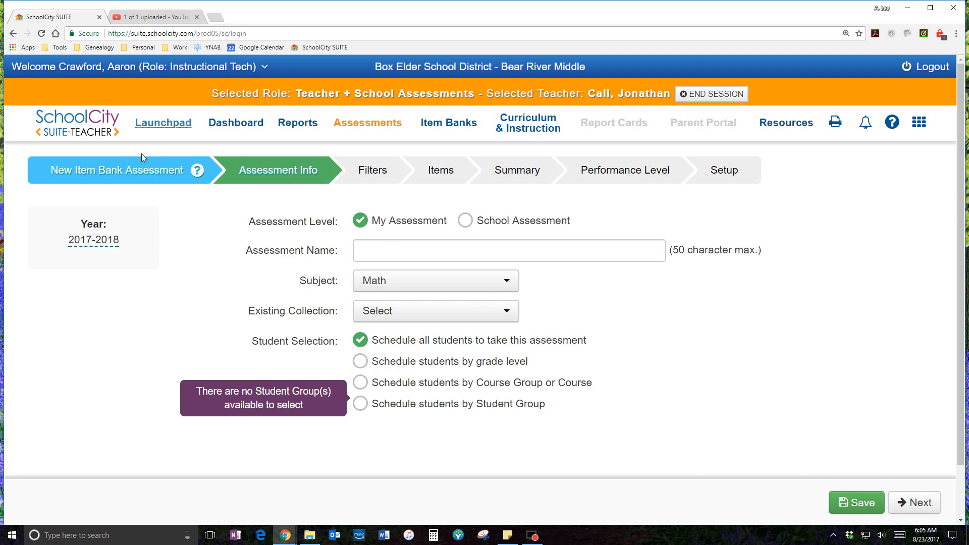
click(411, 248)
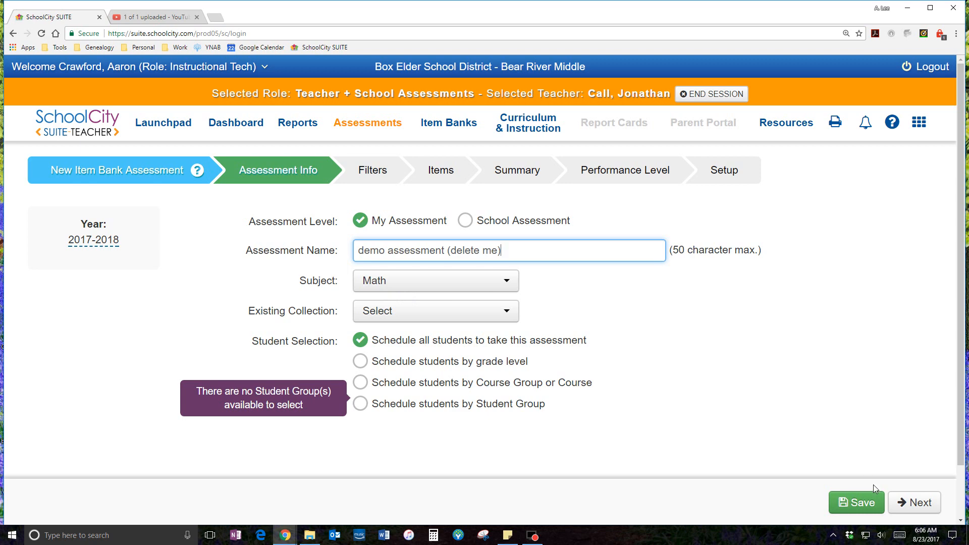
click(901, 503)
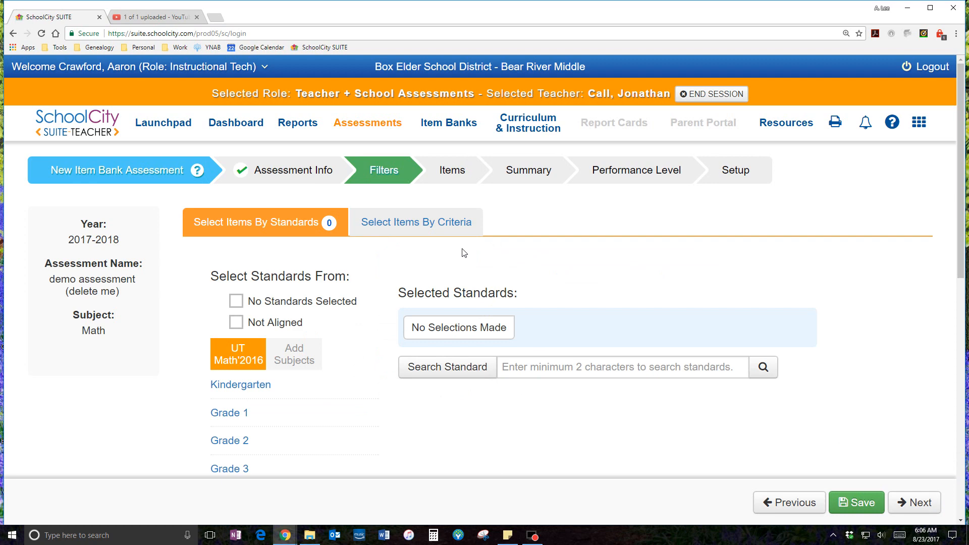
click(407, 225)
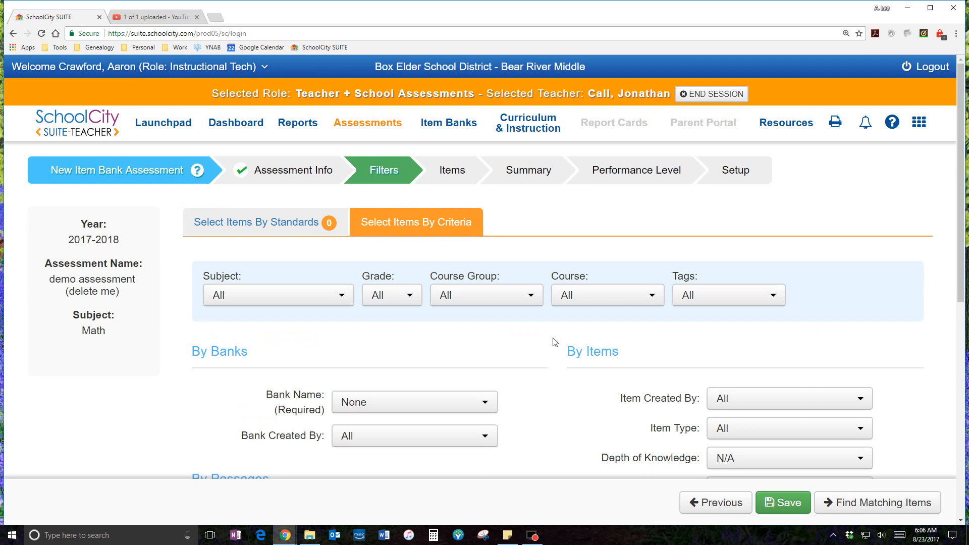
Try to save the item filter criteria without choosing a bank.
scroll(554, 342, down, 1)
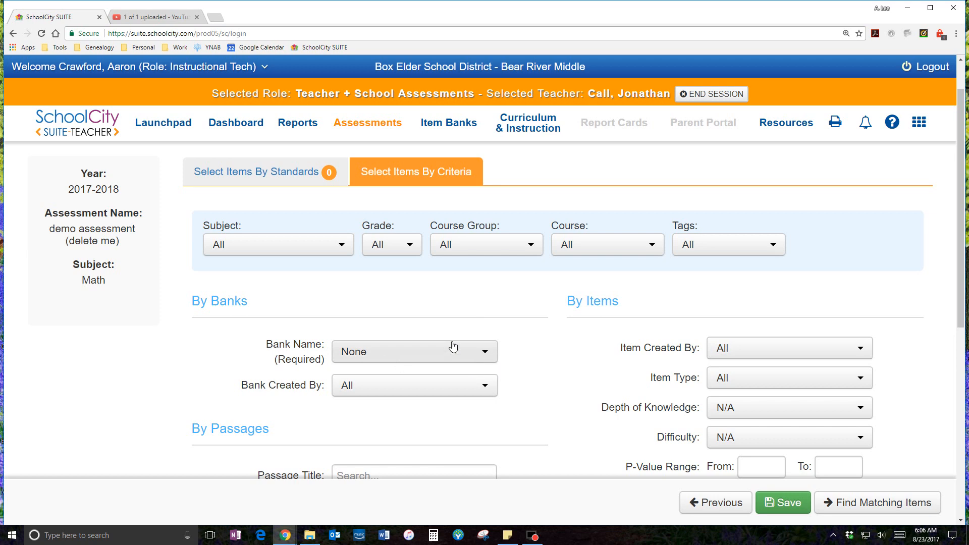
click(486, 352)
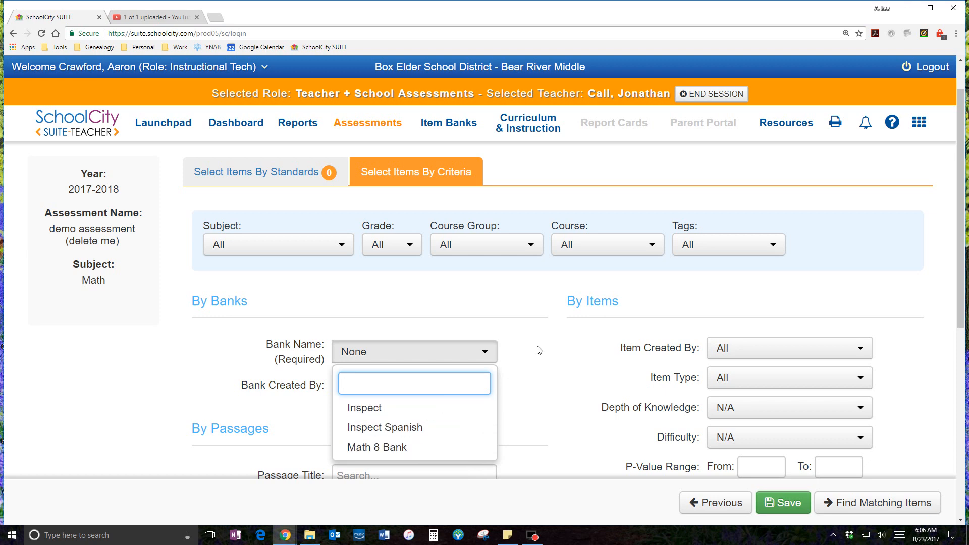
click(554, 320)
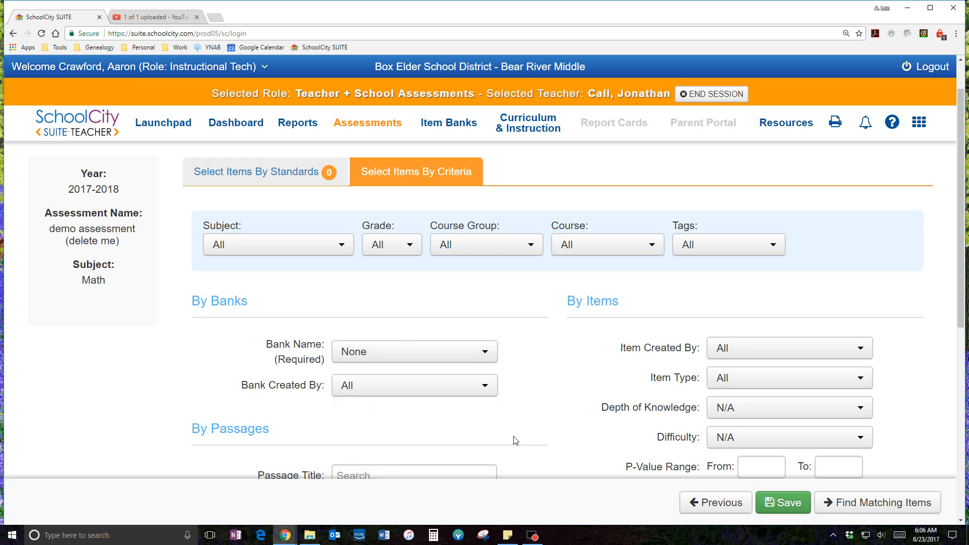
click(771, 505)
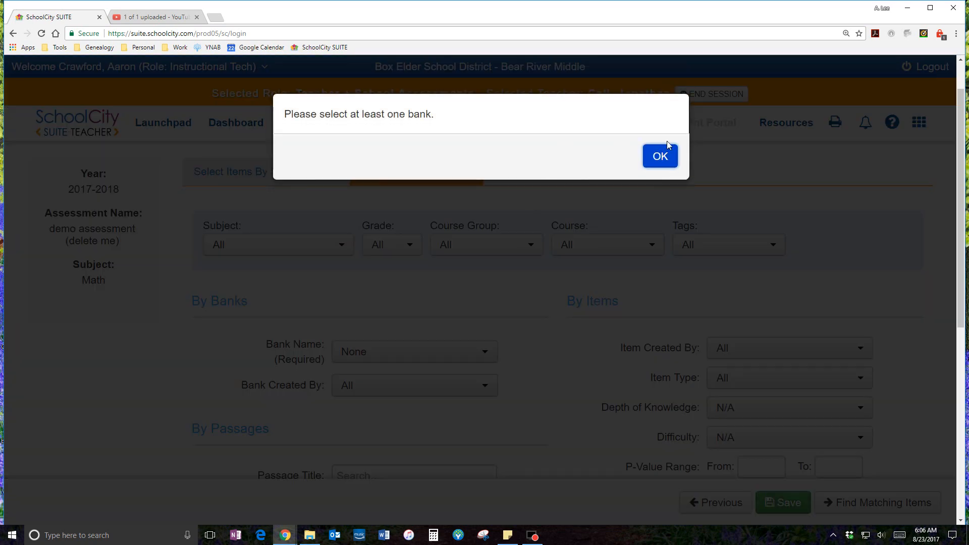
click(658, 161)
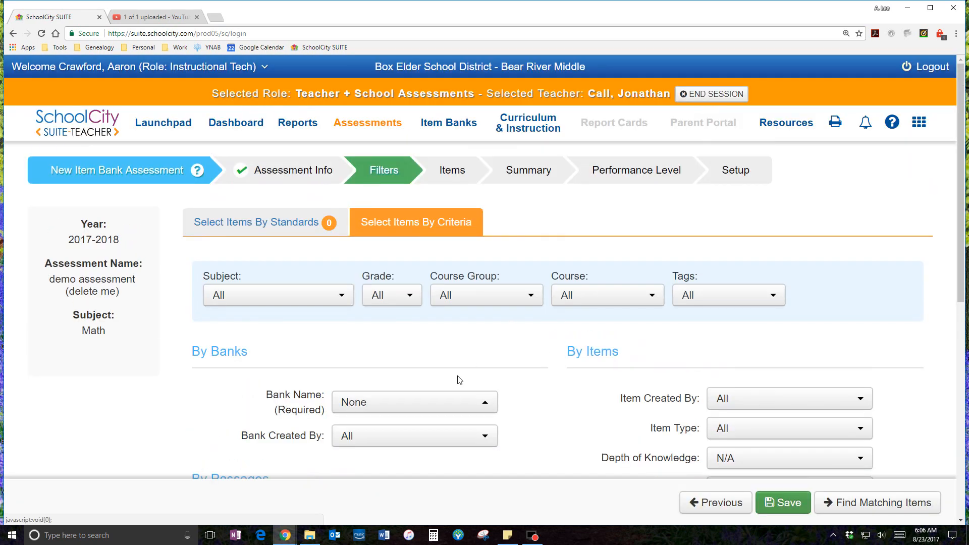
Select Math 8 Bank as the bank name and save the filter details.
click(444, 402)
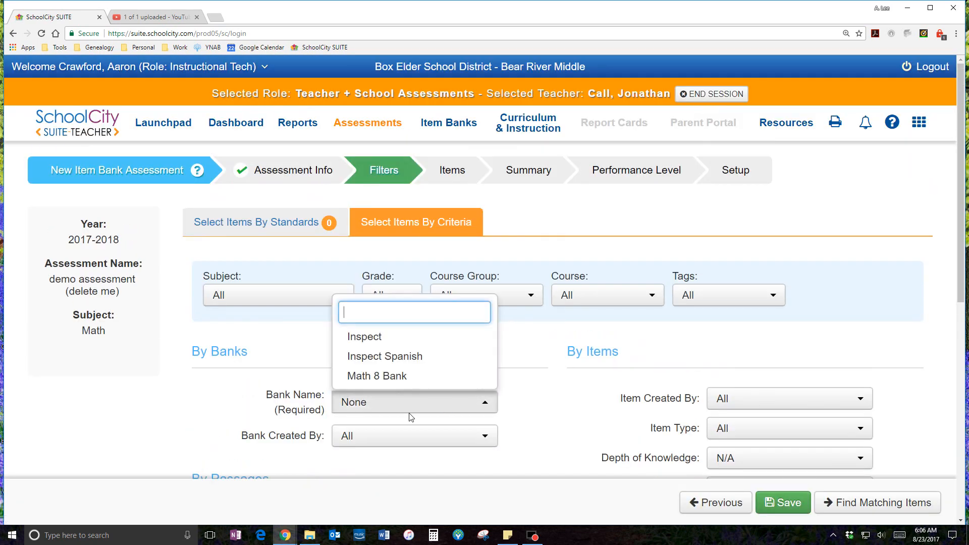
click(387, 381)
click(790, 499)
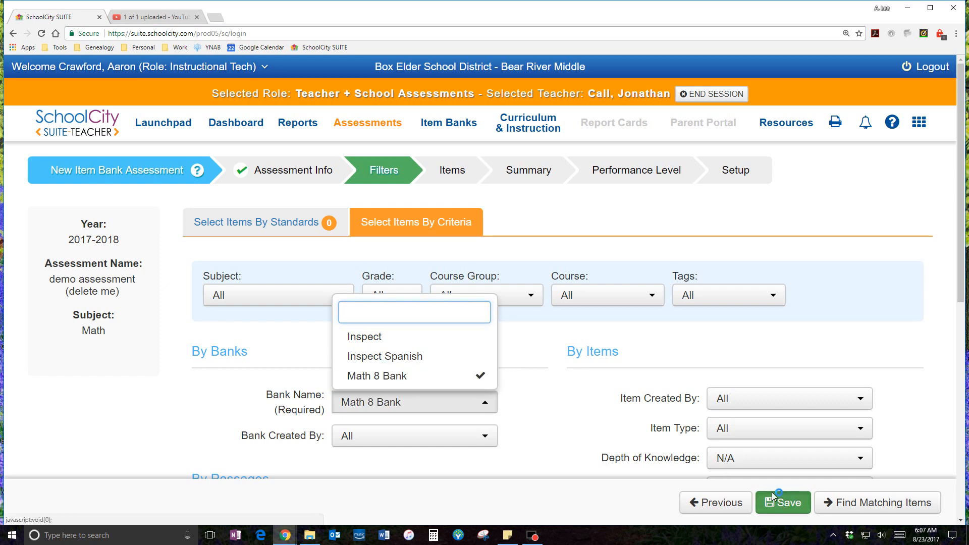
click(659, 154)
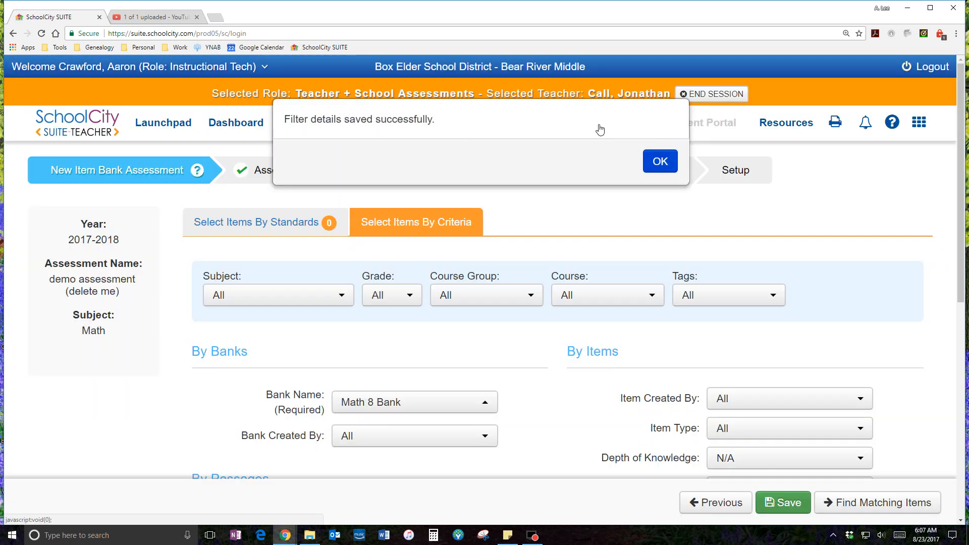
Publish the practice item from My Work Space in the item banks to the My Work Space bank.
click(450, 124)
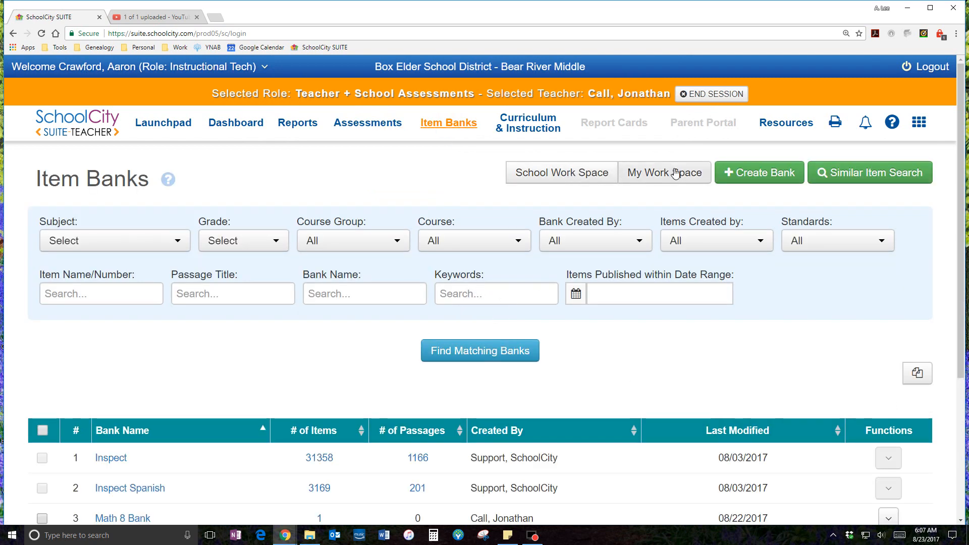
click(652, 169)
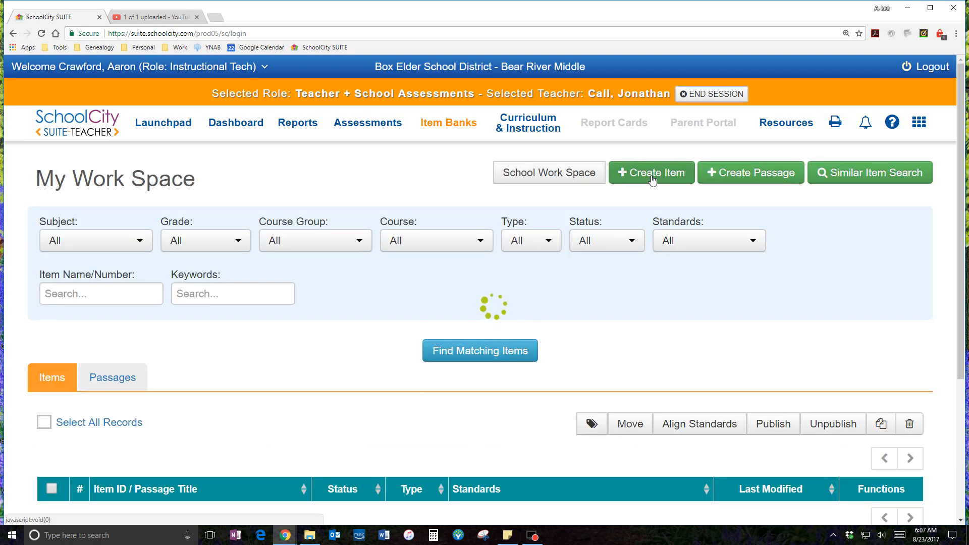
scroll(575, 310, down, 2)
scroll(577, 309, down, 1)
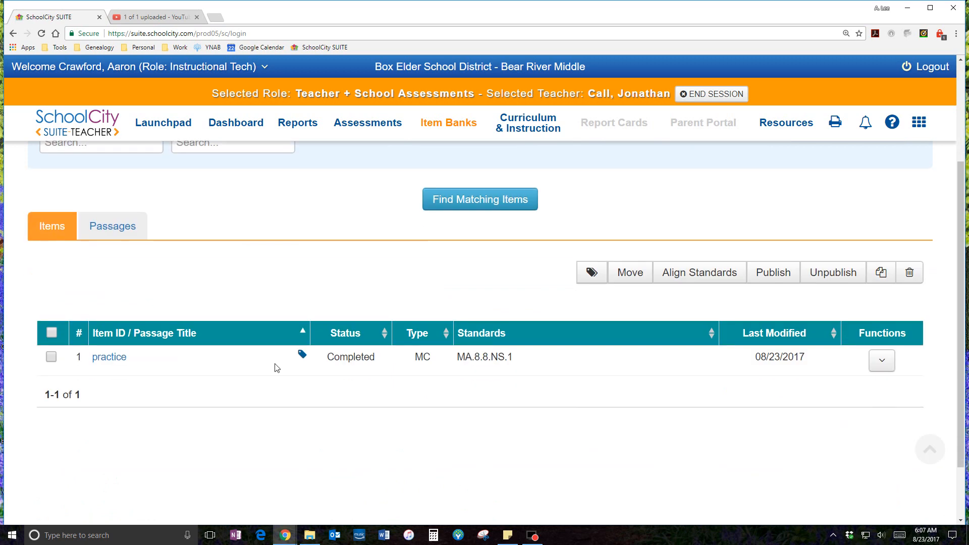
click(51, 358)
click(775, 277)
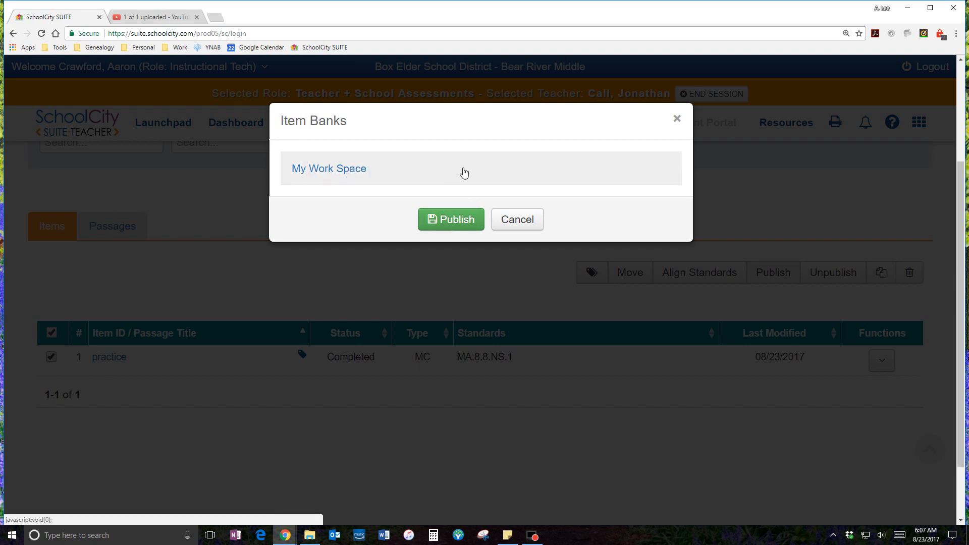
click(427, 172)
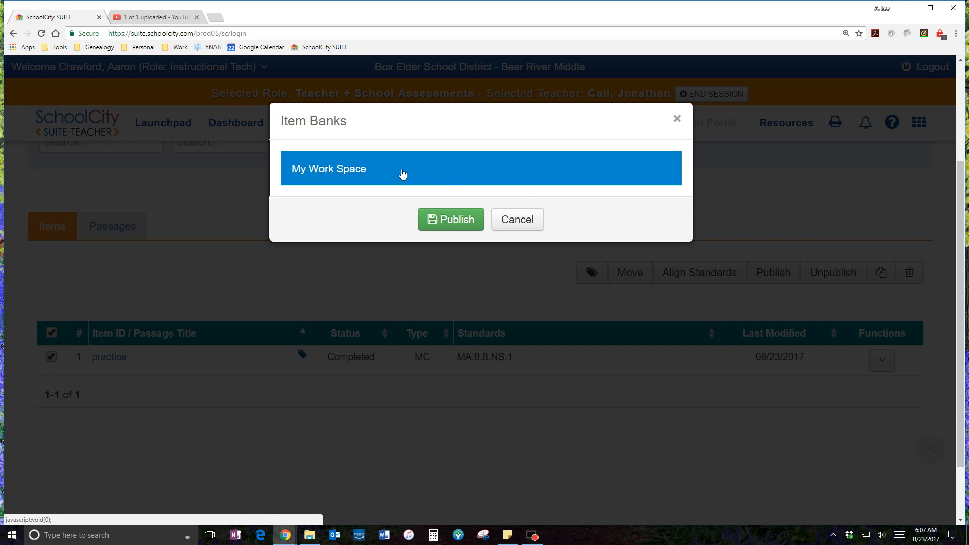
click(440, 220)
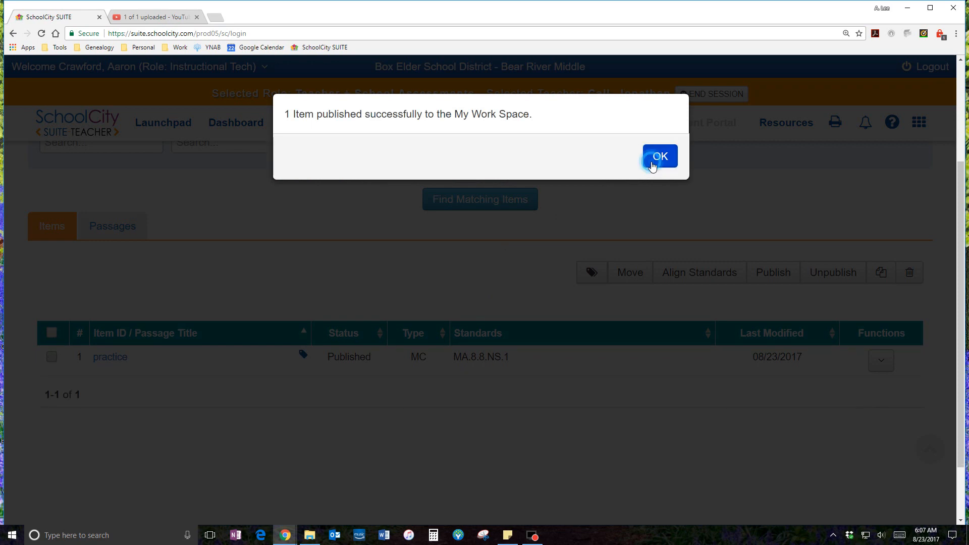
click(650, 157)
Reopen the setup of "demo assessment (delete me)" from the assessments list and go to its filters.
scroll(534, 311, up, 3)
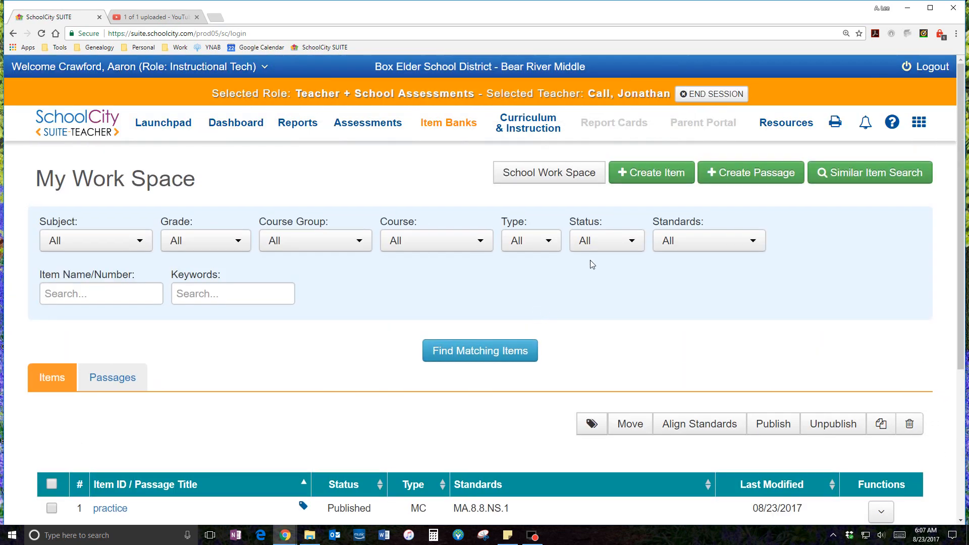
click(346, 124)
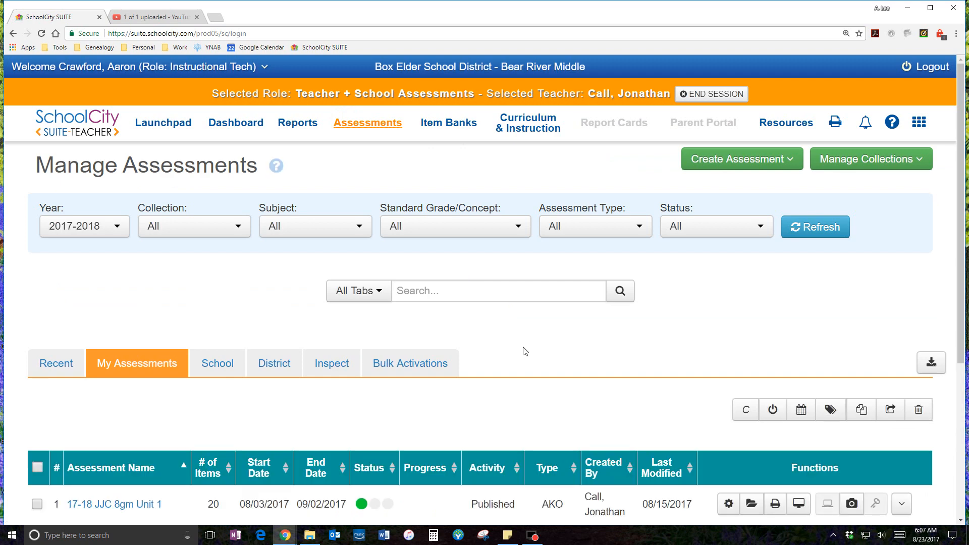
scroll(522, 350, down, 3)
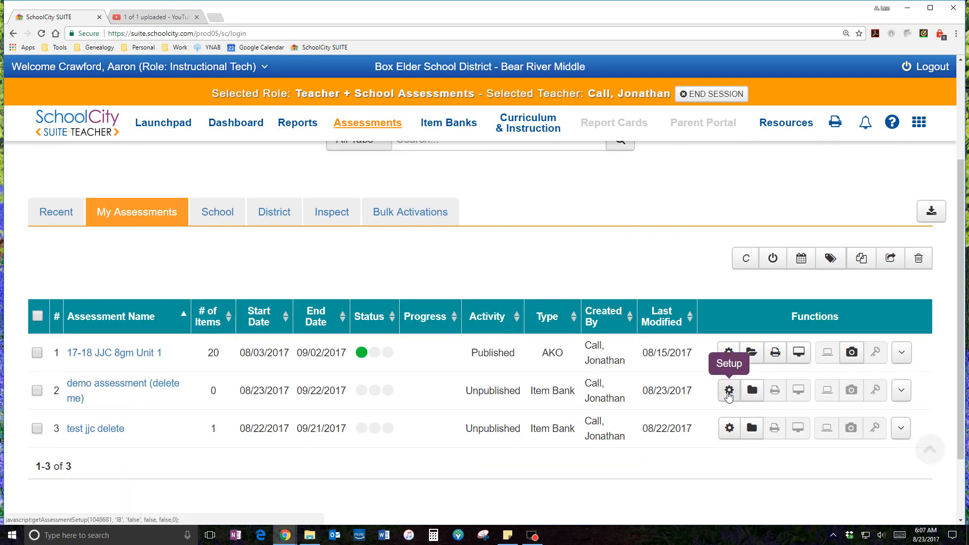
click(727, 388)
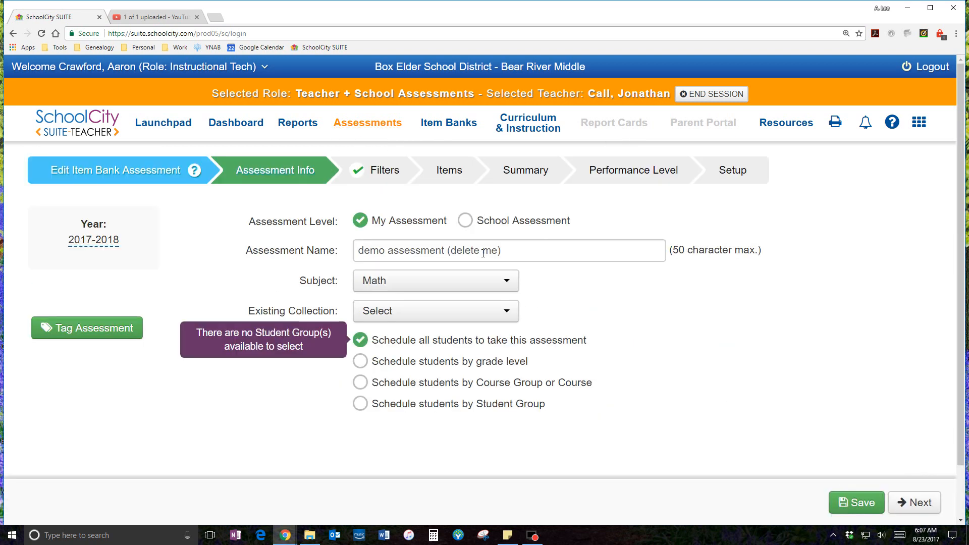
click(380, 181)
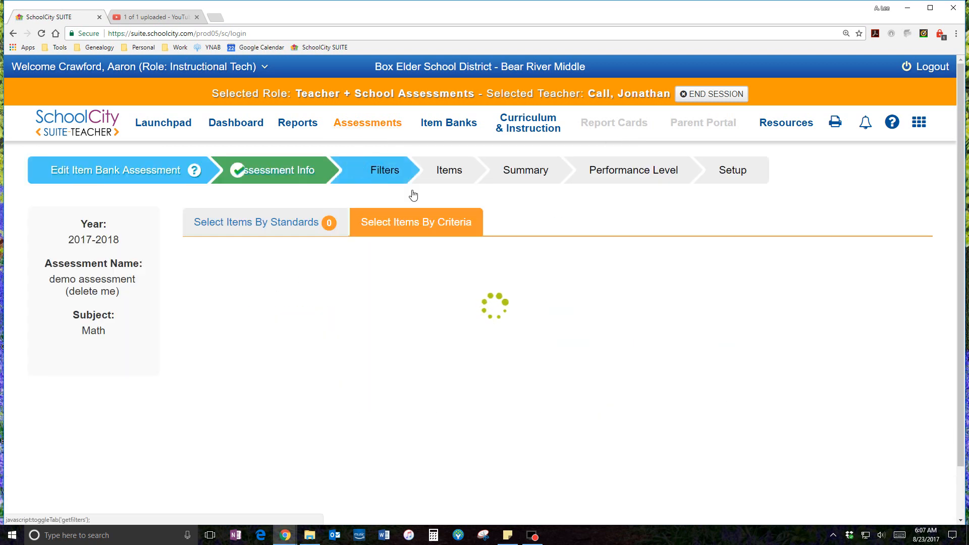
Add My Work Space to the assessment's bank name filter and deselect Math 8 Bank.
scroll(547, 343, down, 2)
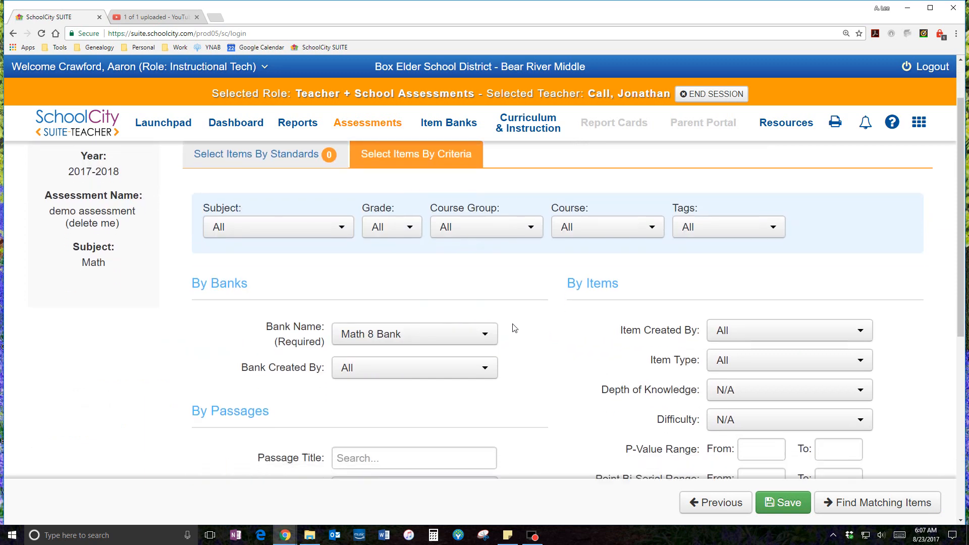
click(474, 301)
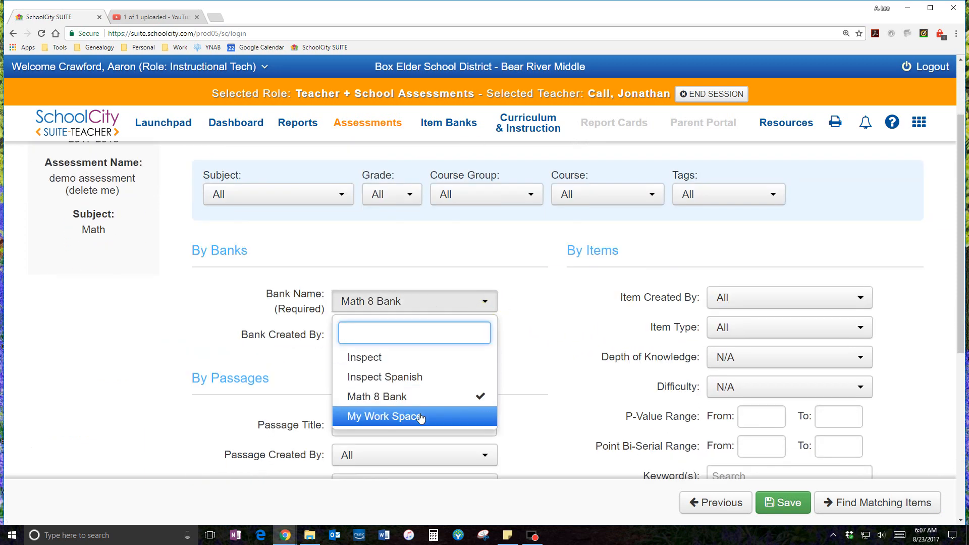
click(443, 416)
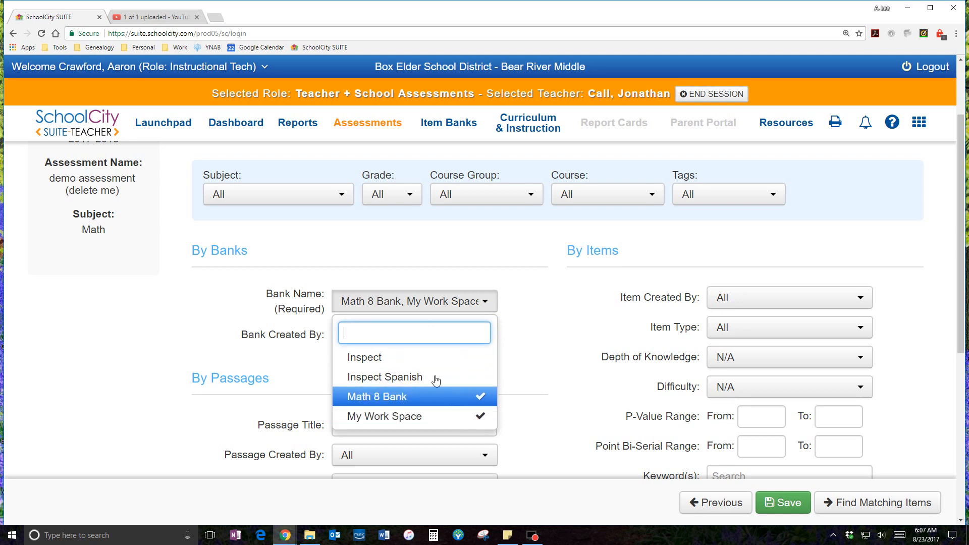
click(451, 397)
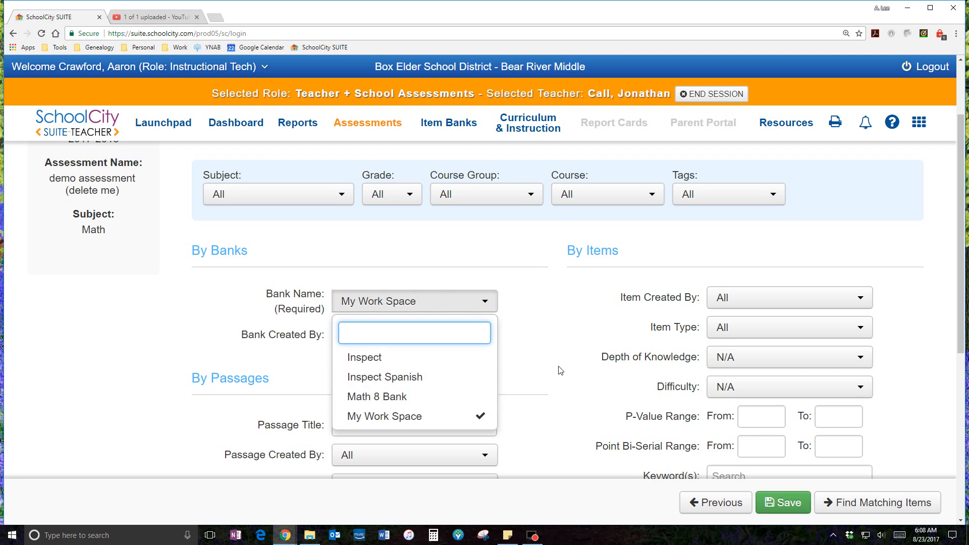
click(570, 315)
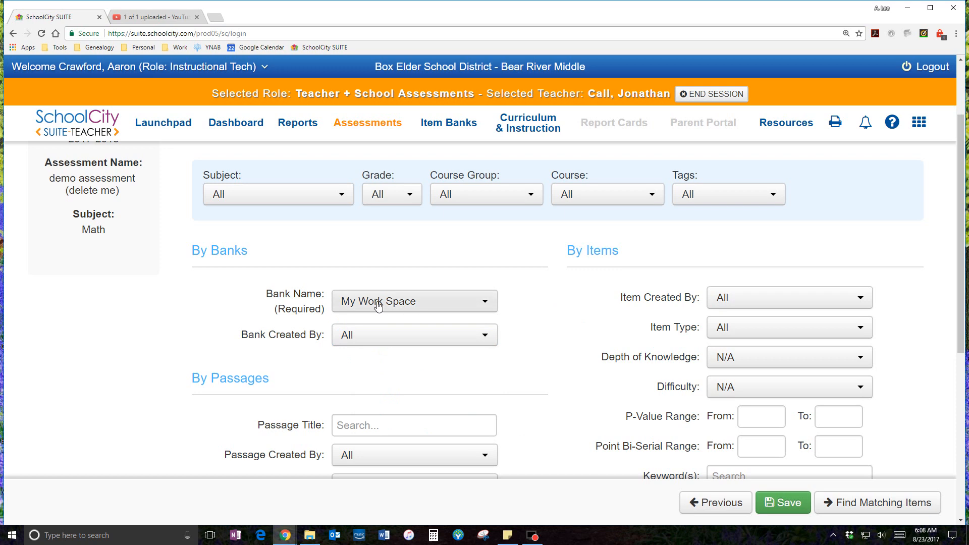
Set the subject filter of the item criteria to Math.
scroll(581, 315, up, 2)
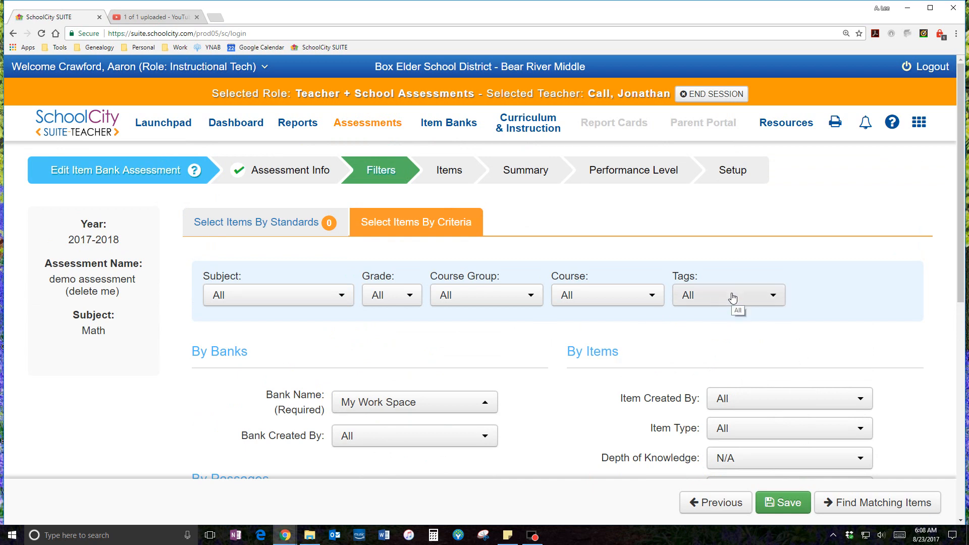
click(318, 302)
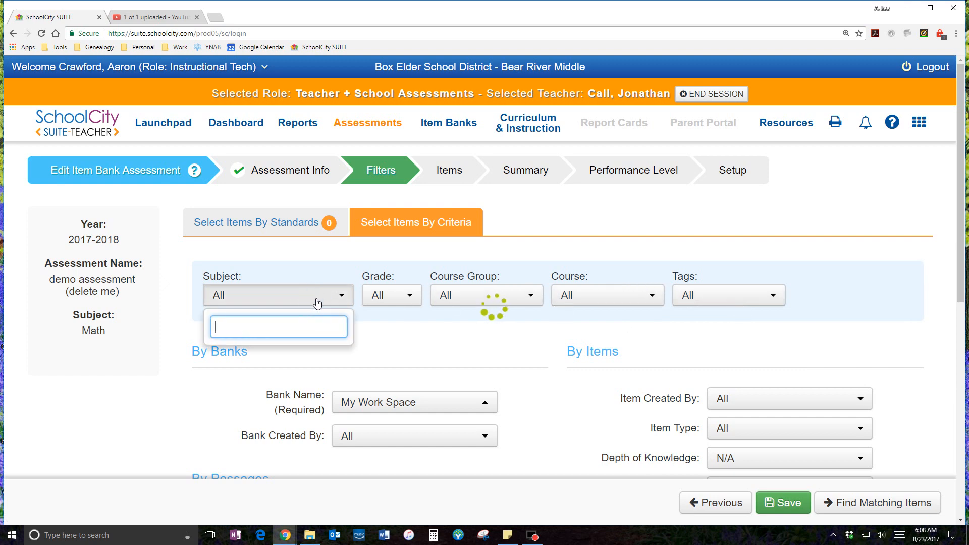
click(237, 391)
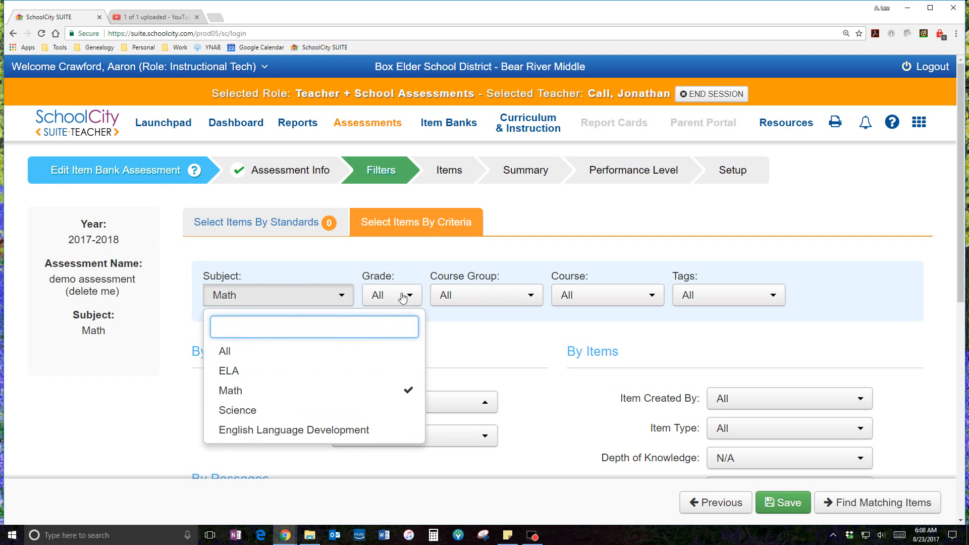
click(564, 339)
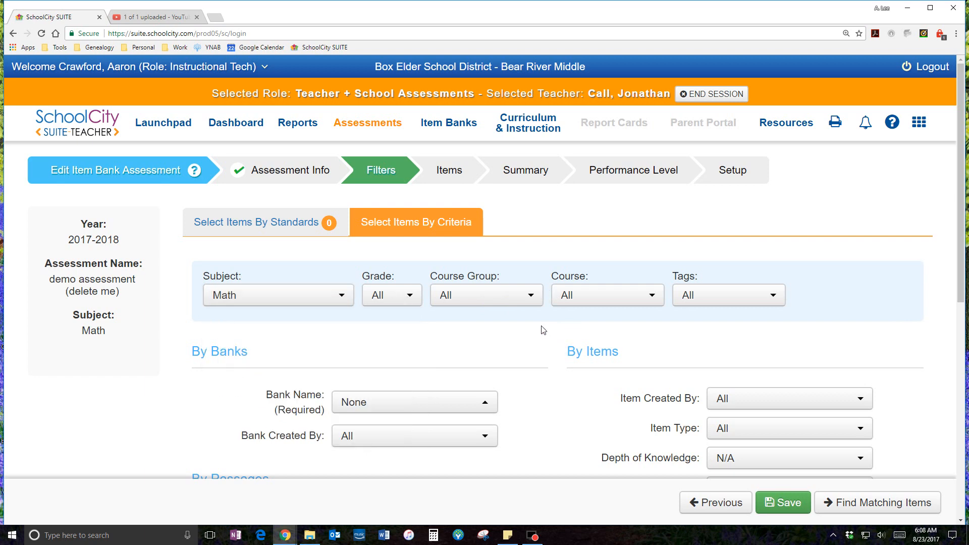
Choose My Work Space as the bank name in the item criteria and find the matching items.
click(466, 400)
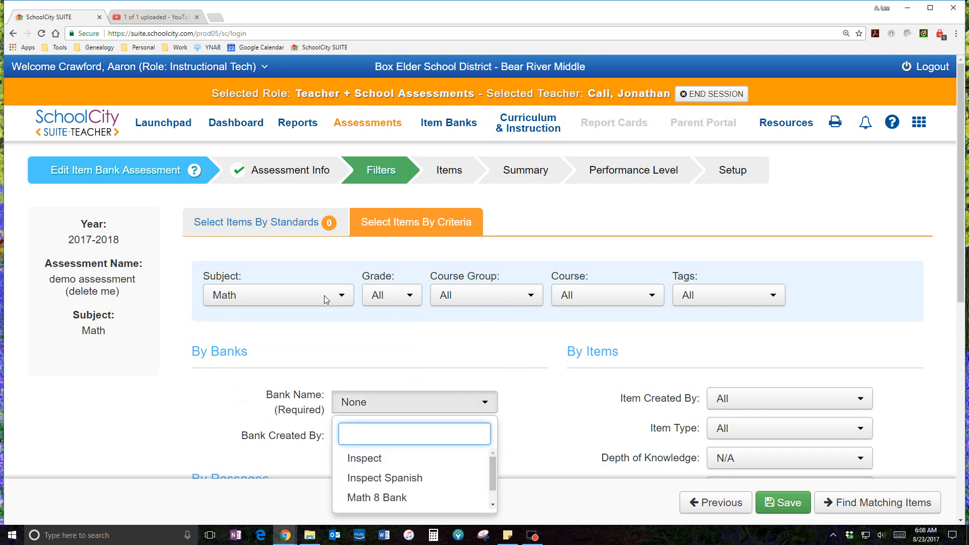
scroll(444, 479, down, 1)
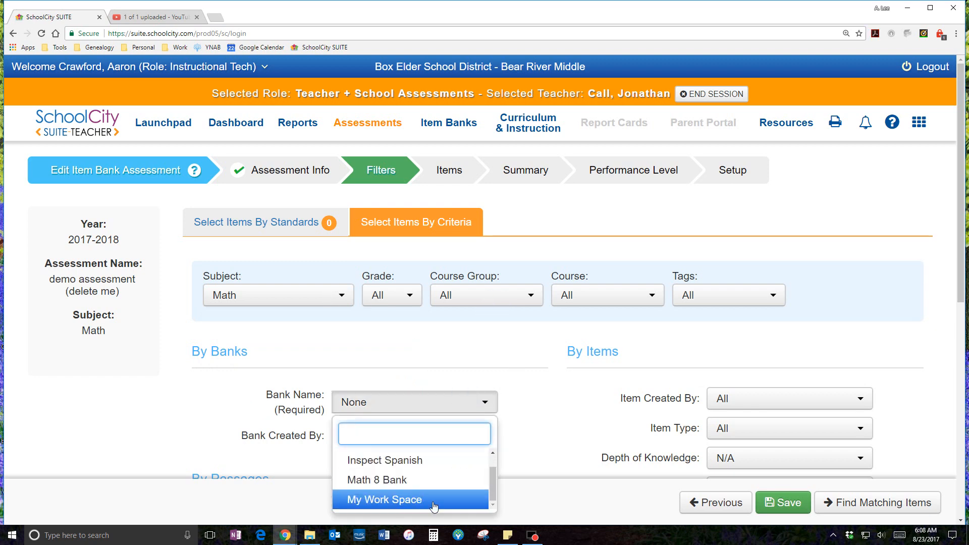
click(457, 498)
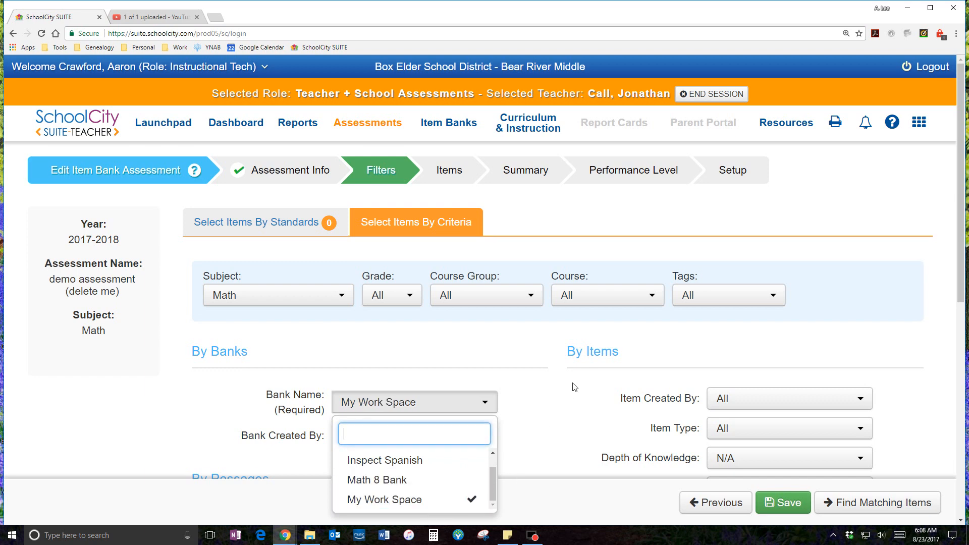
scroll(573, 387, down, 2)
click(891, 508)
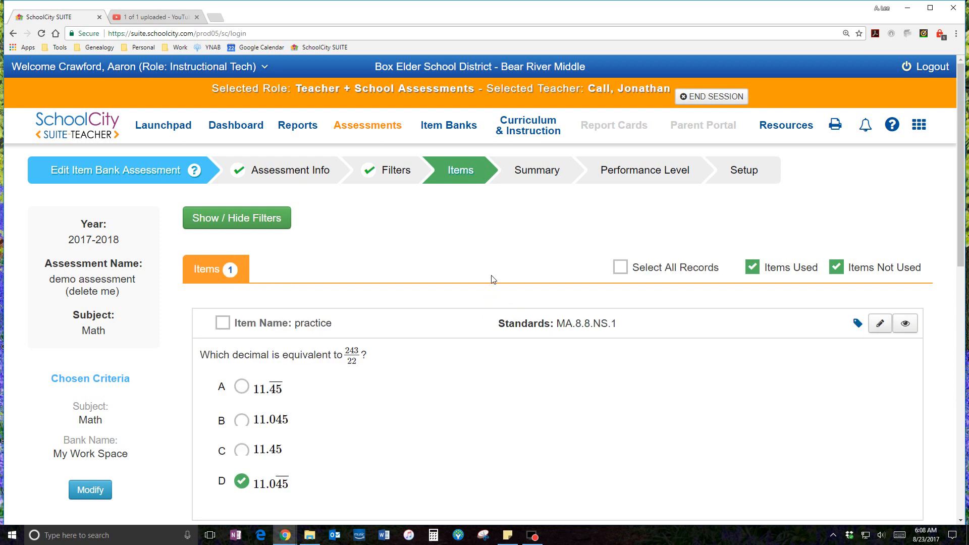
Select the item named "practice" in the matching items list for the assessment.
scroll(493, 279, down, 2)
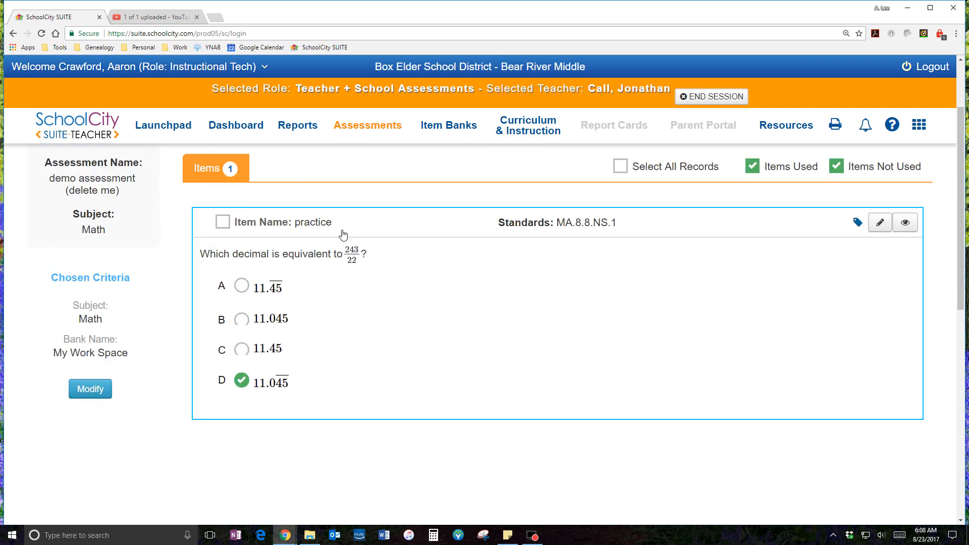
click(223, 223)
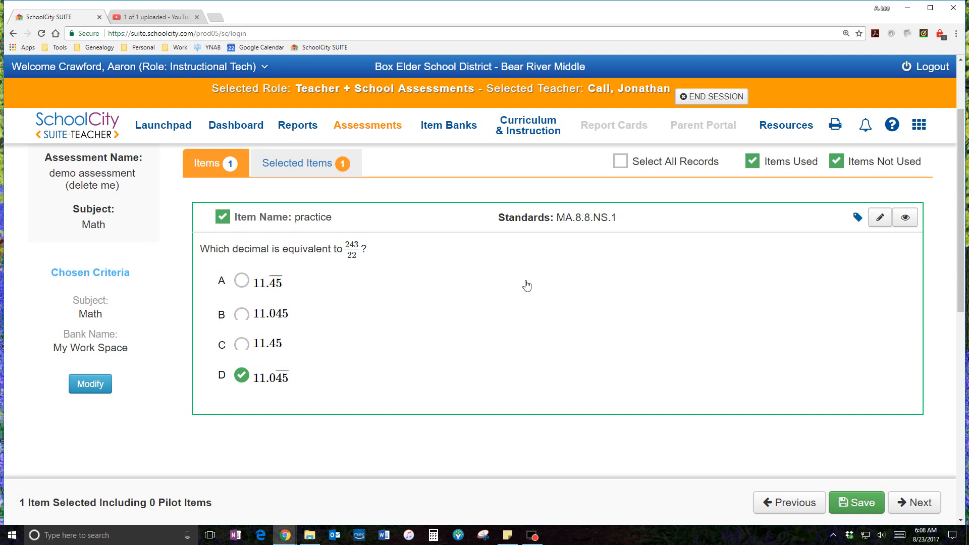
scroll(527, 283, down, 2)
scroll(527, 282, up, 4)
scroll(527, 282, up, 1)
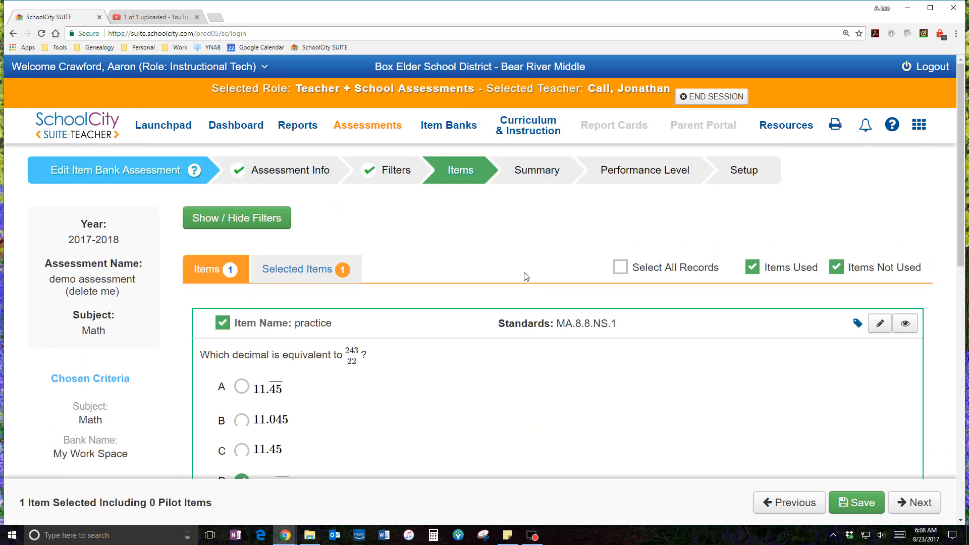
scroll(537, 309, down, 2)
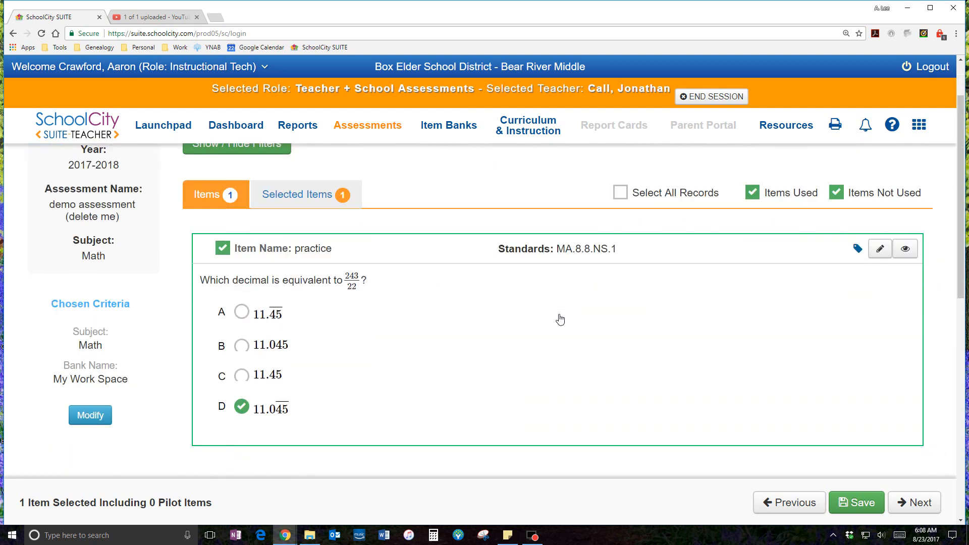
scroll(558, 319, up, 2)
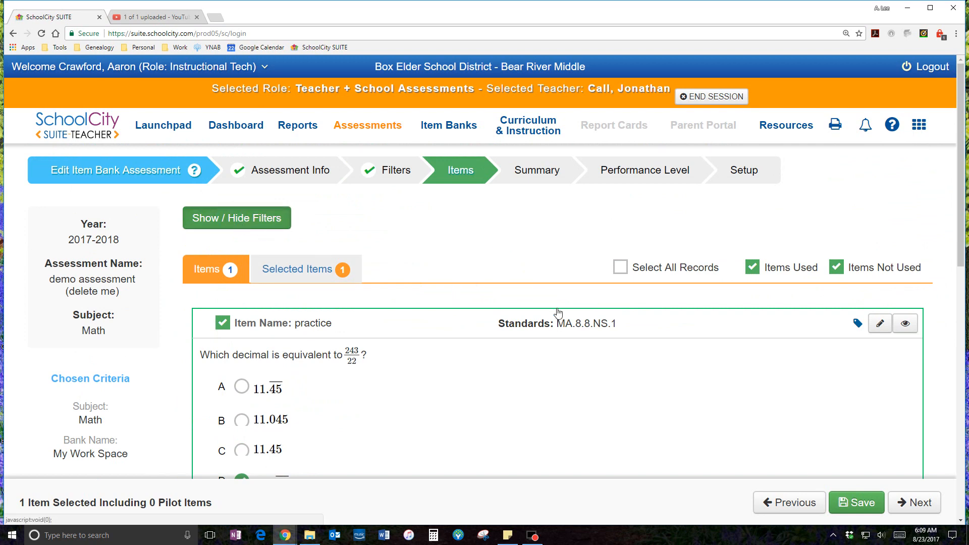
Show the item bank and standards filters above the items list and open their settings.
click(280, 219)
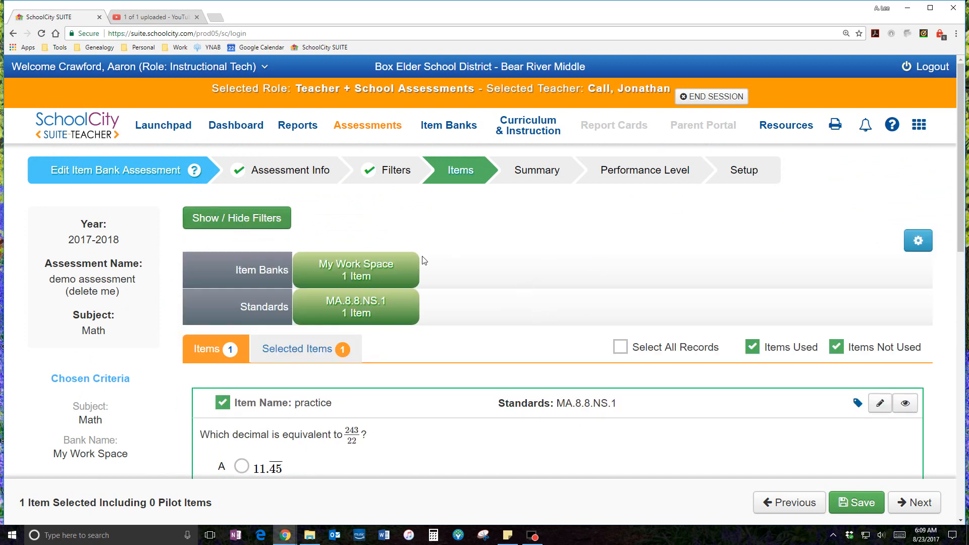
click(917, 239)
click(748, 354)
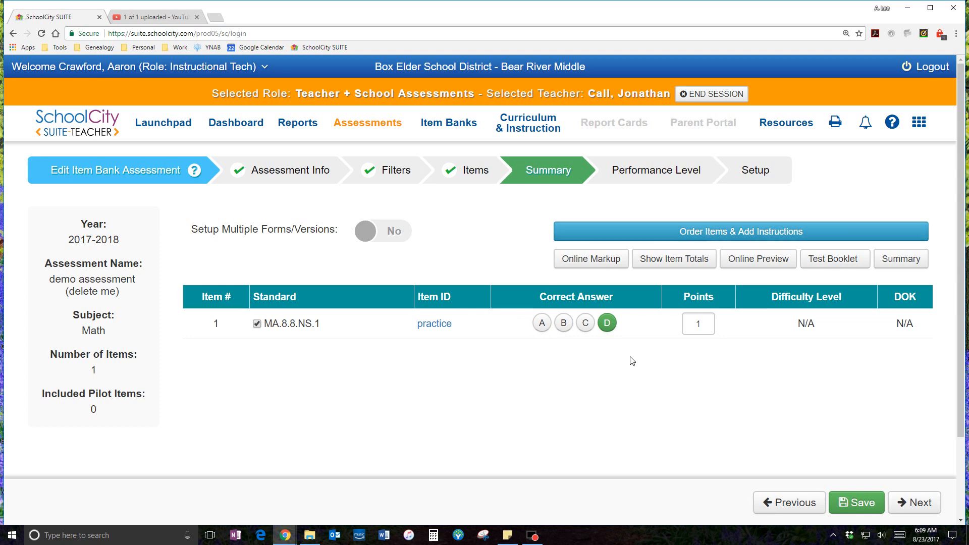
Continue from the summary to the assessment's setup and add GradeCam as a method of delivery.
click(913, 502)
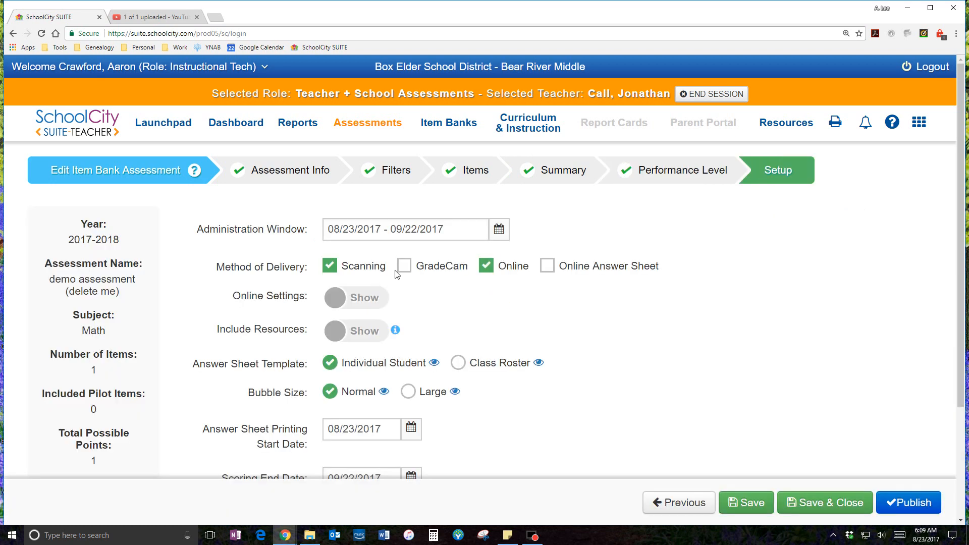
click(404, 266)
scroll(603, 331, down, 2)
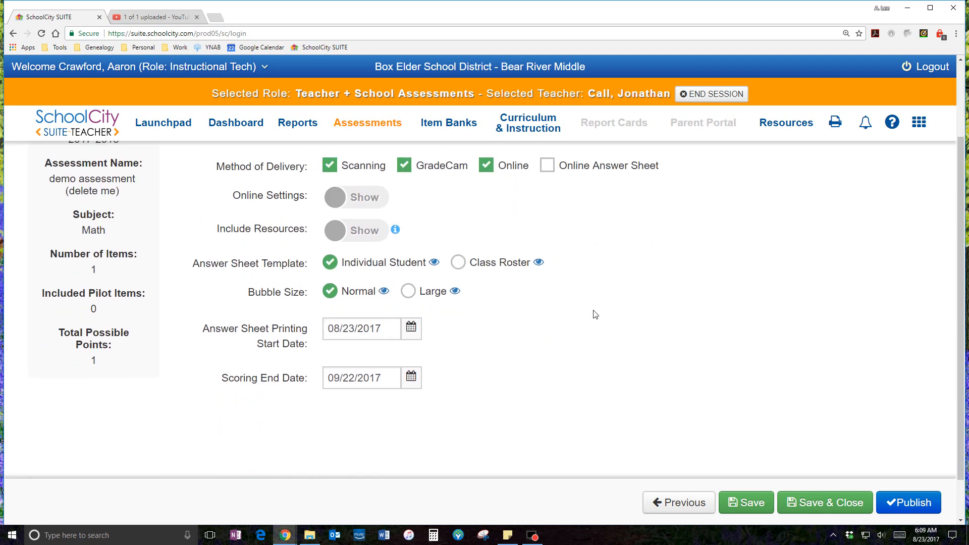
scroll(594, 315, up, 2)
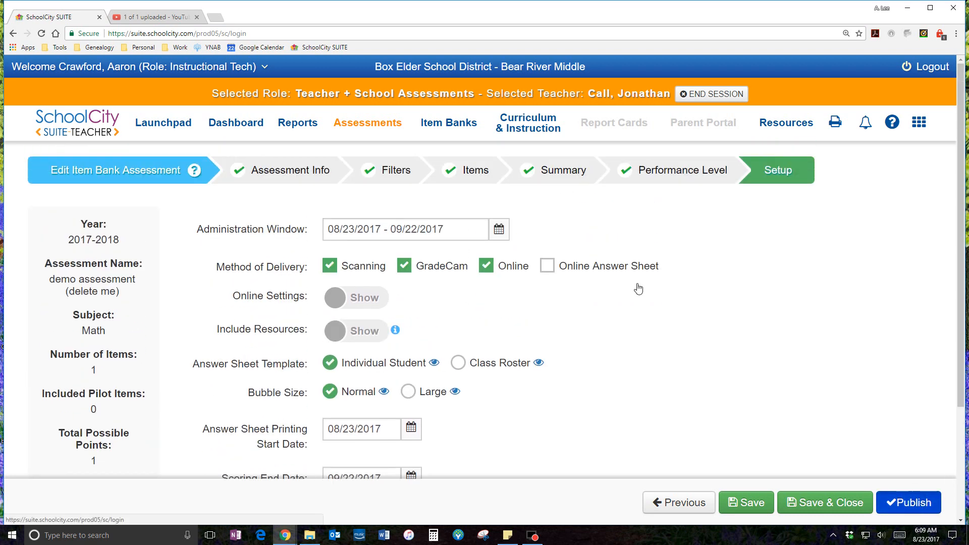